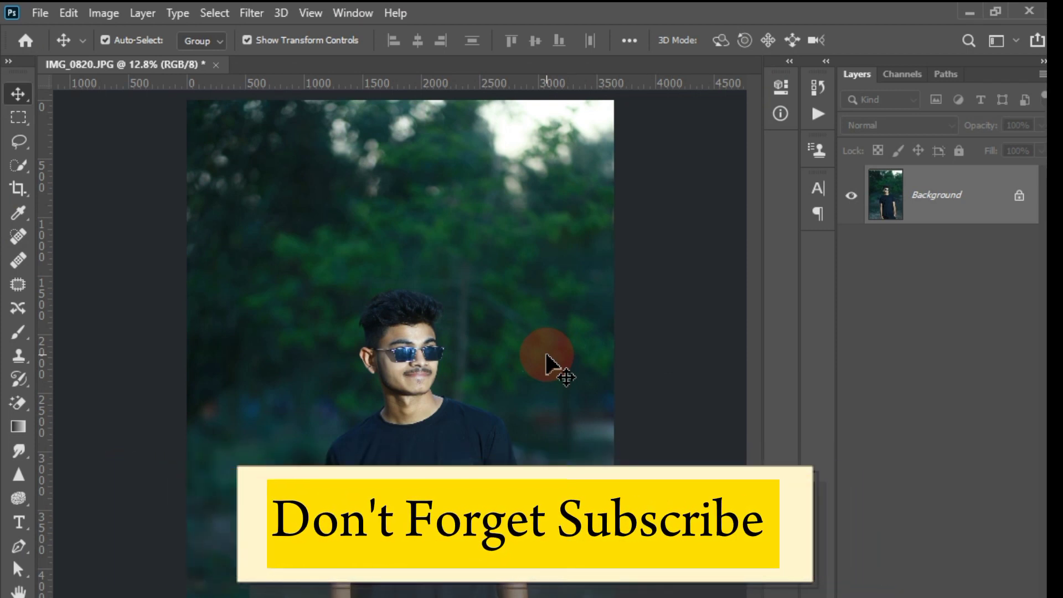
# Duplicate the Background layer within the same document, keeping the name Background copy
pyautogui.rightClick(983, 189)
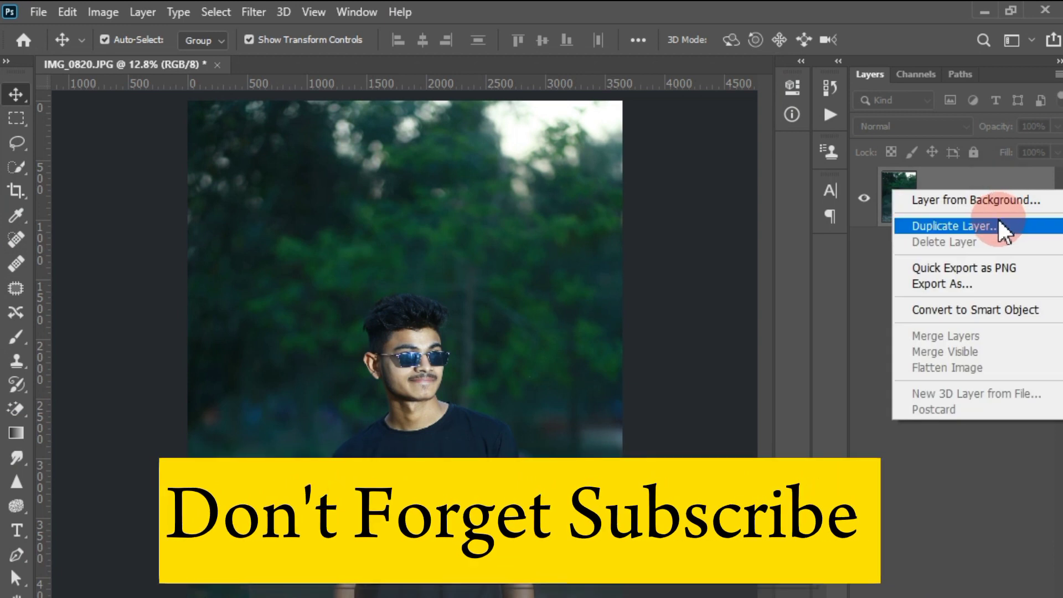
pyautogui.click(953, 226)
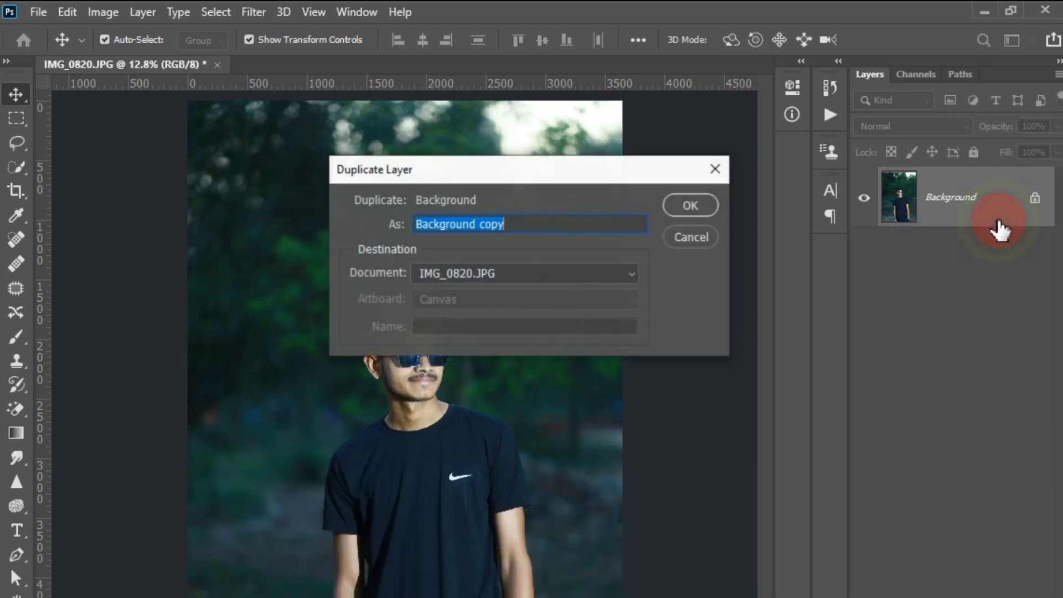
pyautogui.click(710, 209)
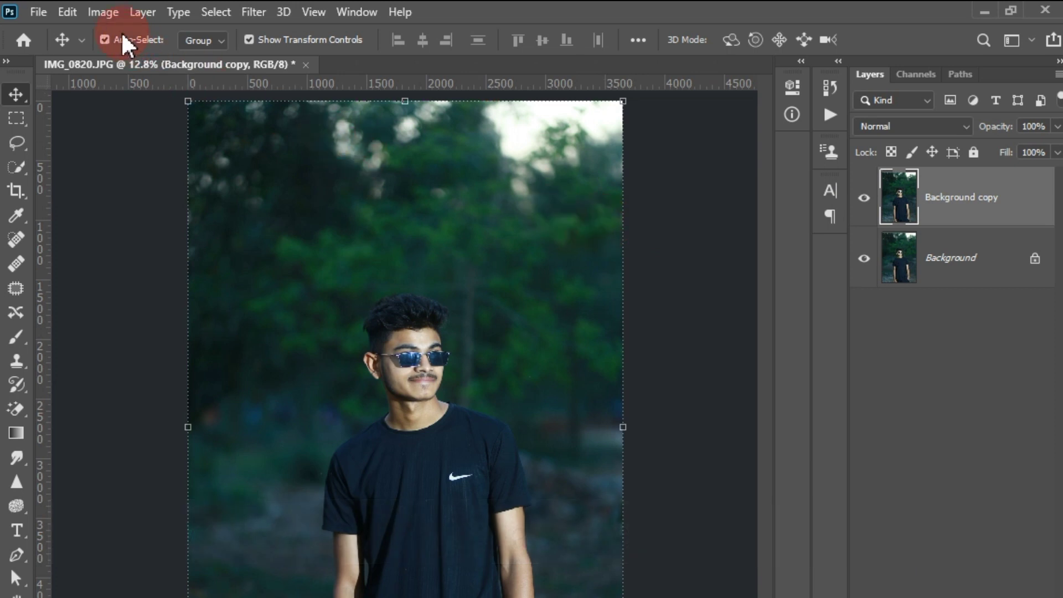
# Apply Levels to Background copy, moving the black and white input points slightly inward and brightening the midtones a little
pyautogui.click(103, 11)
pyautogui.moveTo(119, 61)
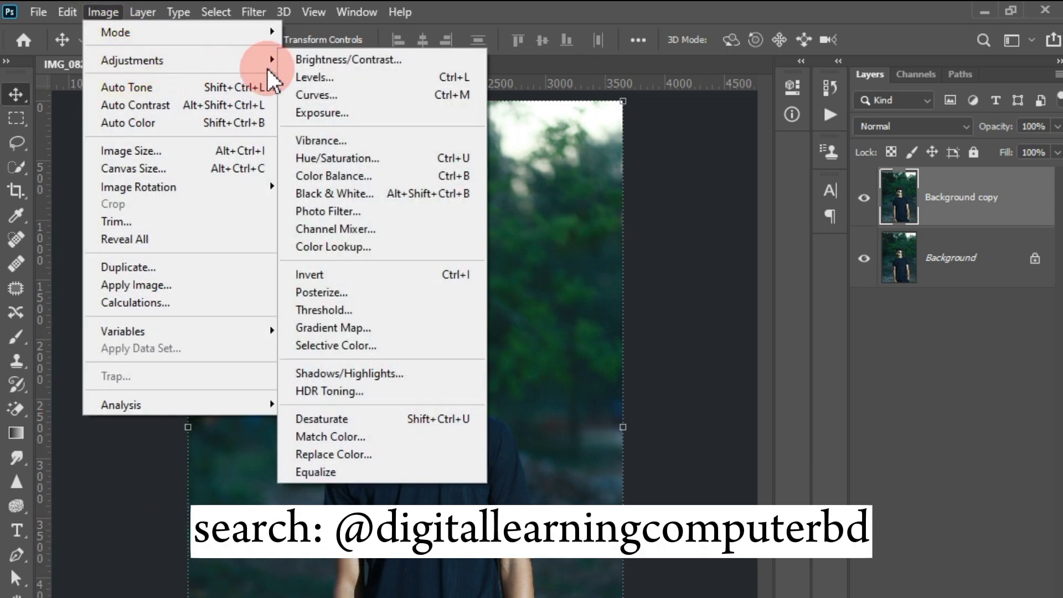
pyautogui.click(318, 77)
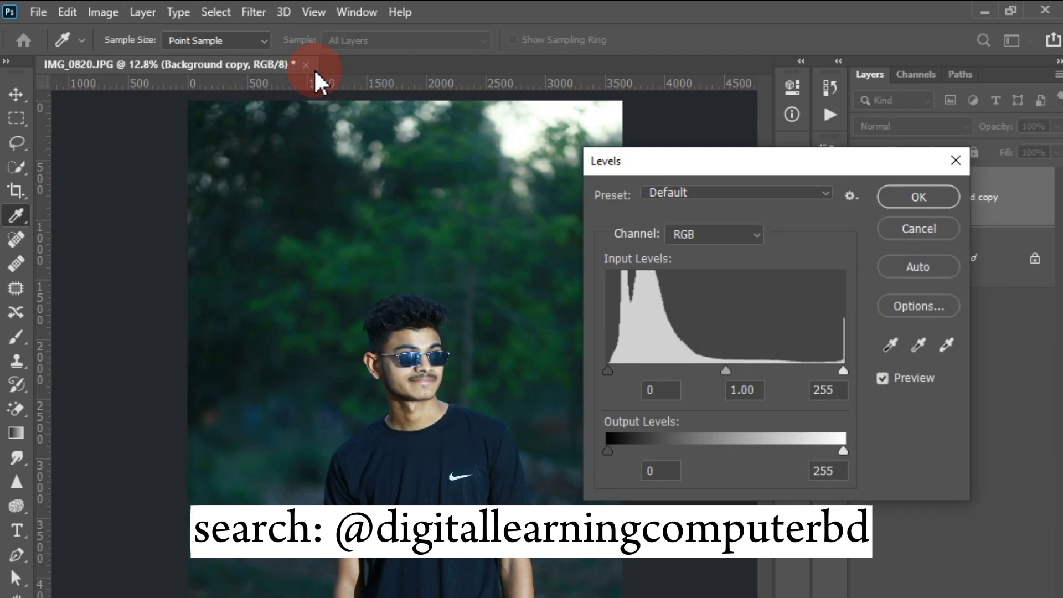
pyautogui.moveTo(699, 164); pyautogui.dragTo(719, 160)
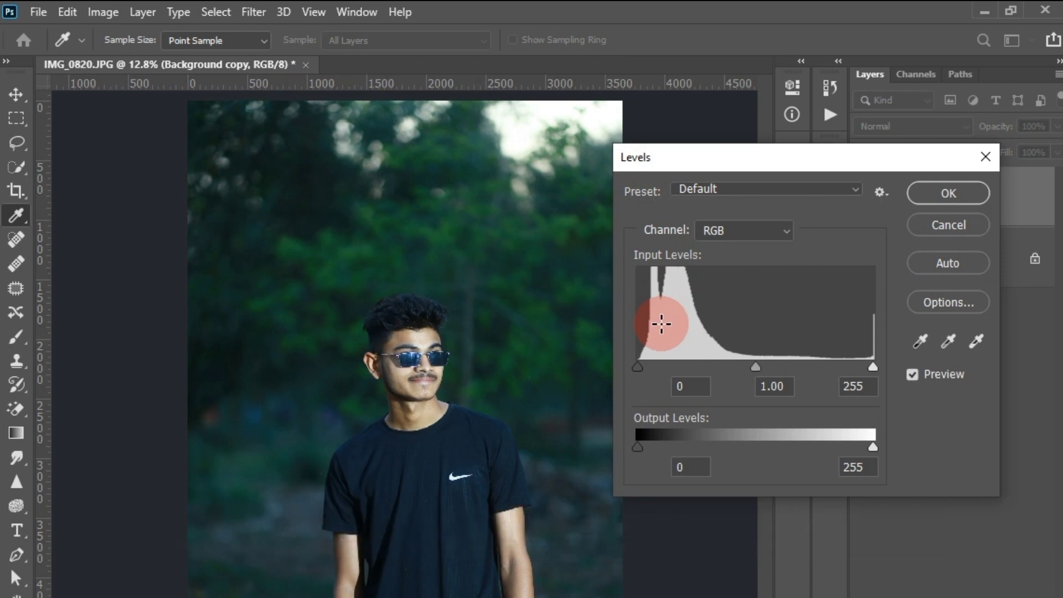
pyautogui.moveTo(638, 366); pyautogui.dragTo(646, 366)
pyautogui.moveTo(754, 363); pyautogui.dragTo(745, 365)
pyautogui.moveTo(873, 366); pyautogui.dragTo(865, 365)
pyautogui.click(948, 194)
pyautogui.press('v')
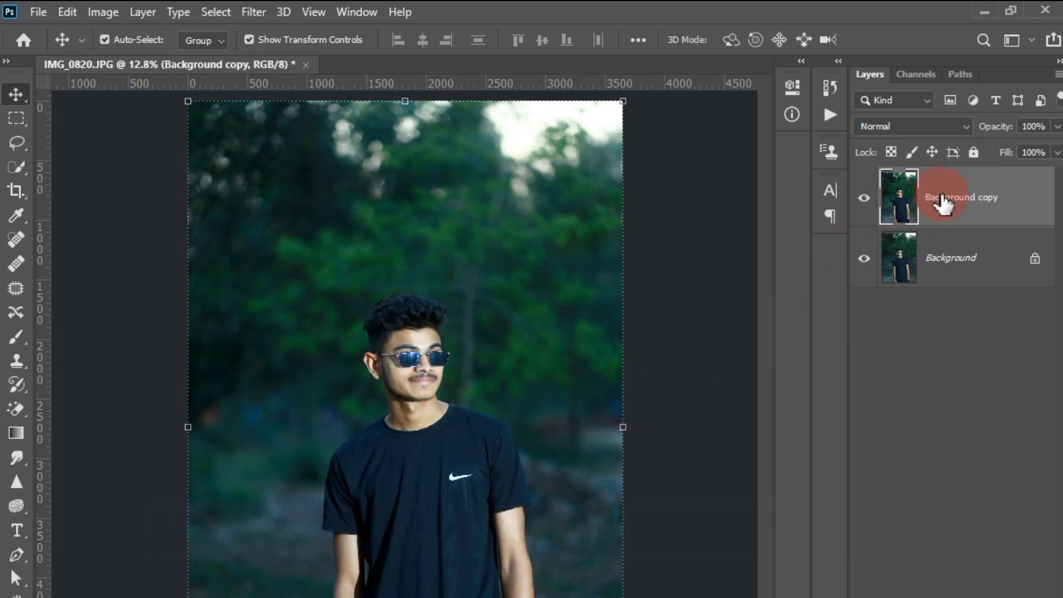
# Add a Selective Color adjustment layer above Background copy
pyautogui.click(941, 213)
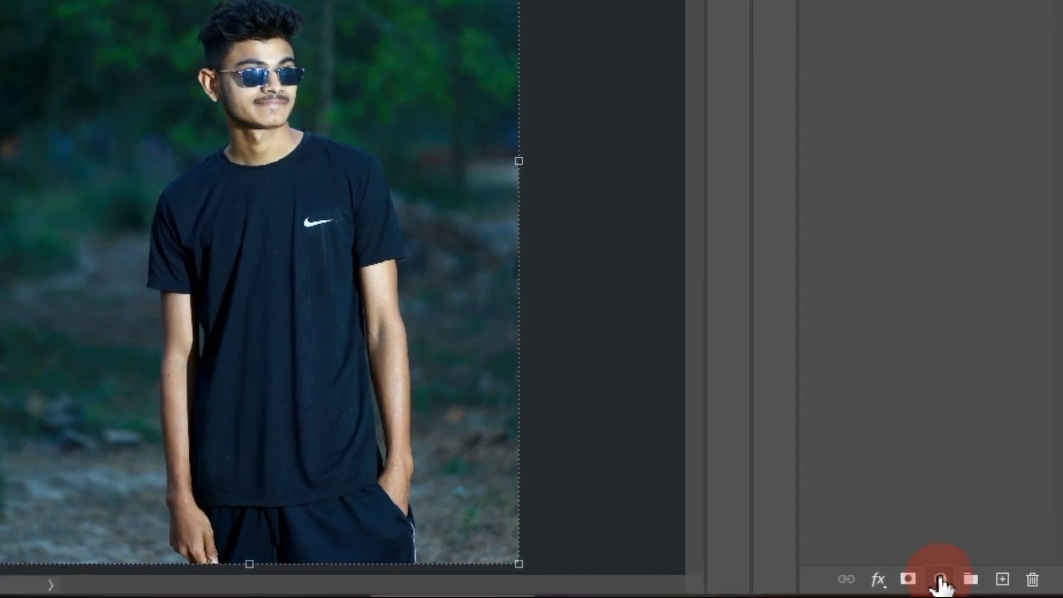
pyautogui.click(964, 582)
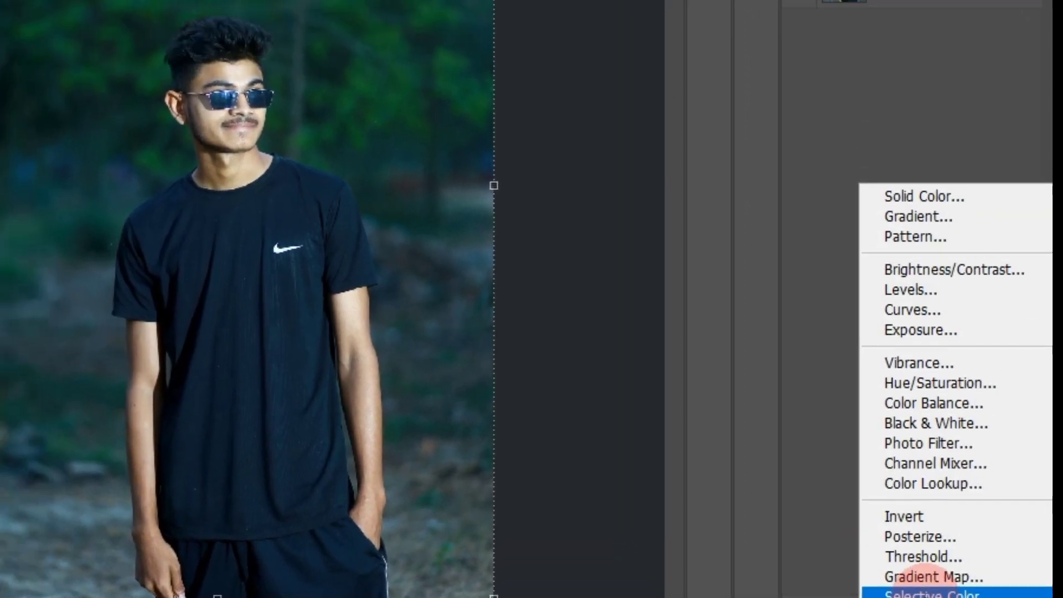
pyautogui.click(938, 558)
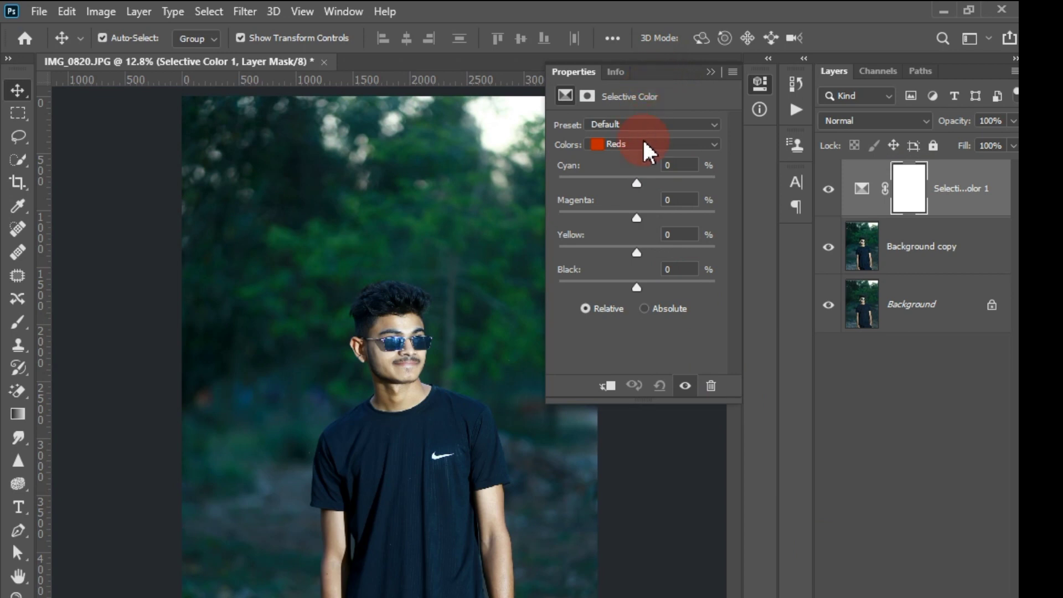
# Lower Black to -100% for the Reds in the Selective Color adjustment to brighten the skin
pyautogui.moveTo(638, 287); pyautogui.dragTo(579, 292)
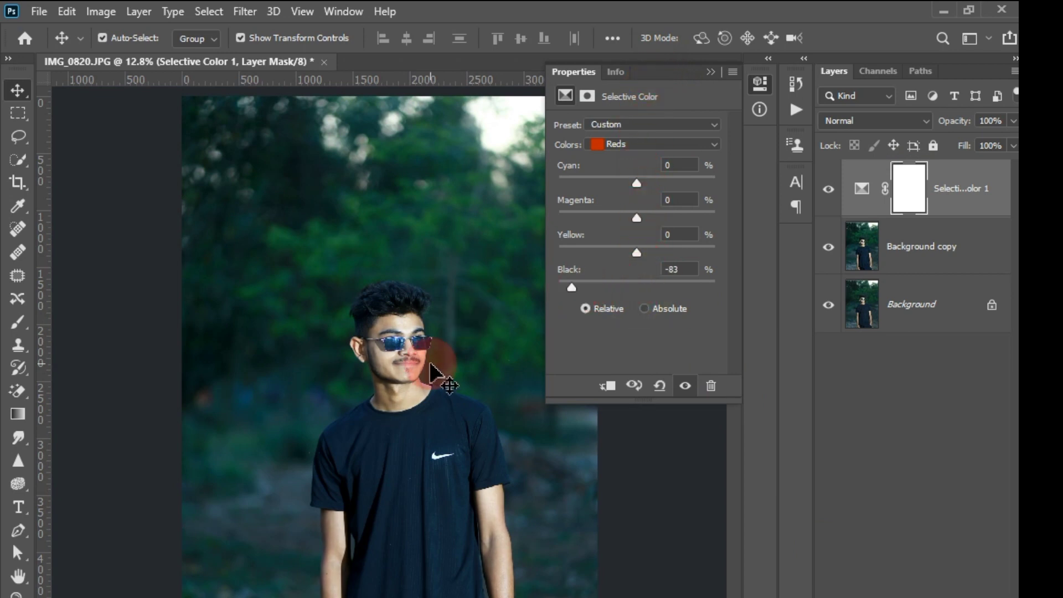
pyautogui.hotkey('ctrl', '+')
pyautogui.hotkey('ctrl', '+')
pyautogui.hotkey('ctrl', '+')
pyautogui.hotkey('ctrl', '+')
pyautogui.moveTo(389, 302); pyautogui.dragTo(390, 396)
pyautogui.moveTo(571, 288); pyautogui.dragTo(544, 303)
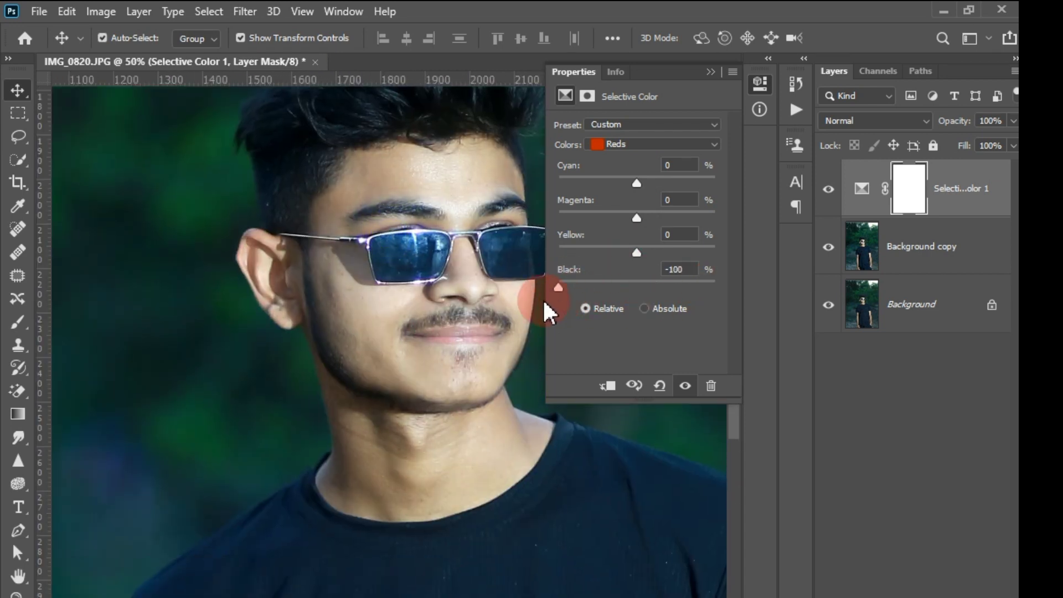
# Set Black to -51% for the Yellows in the Selective Color adjustment and close its settings
pyautogui.click(706, 145)
pyautogui.click(653, 176)
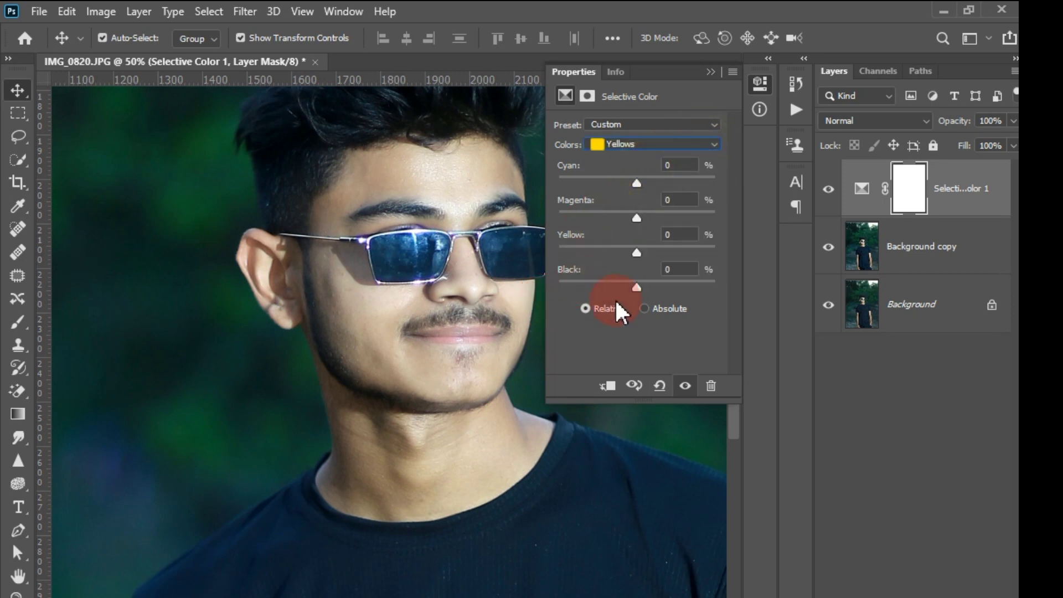
pyautogui.moveTo(634, 293); pyautogui.dragTo(597, 288)
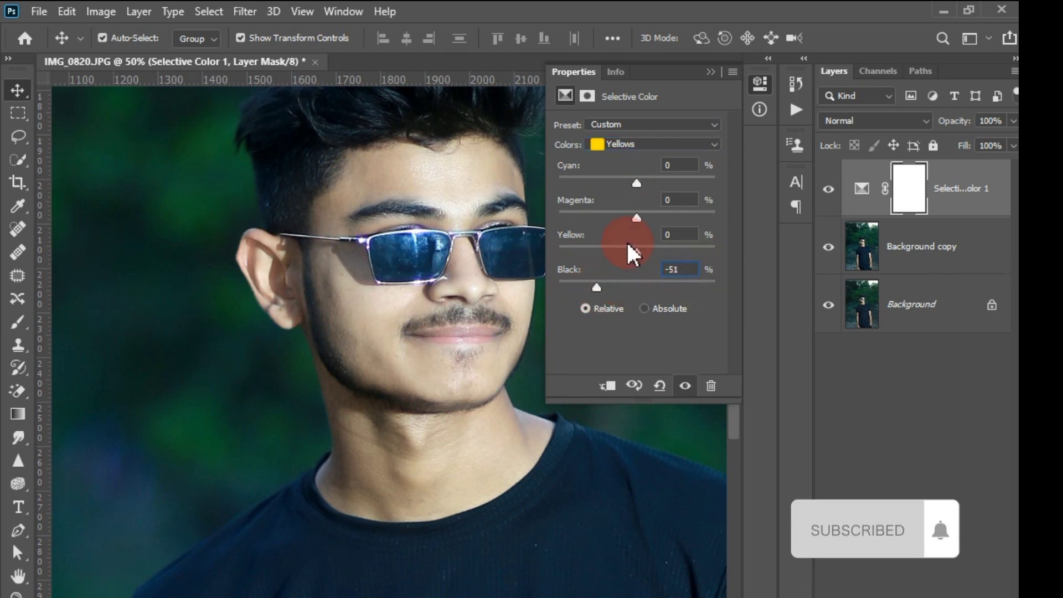
pyautogui.click(709, 73)
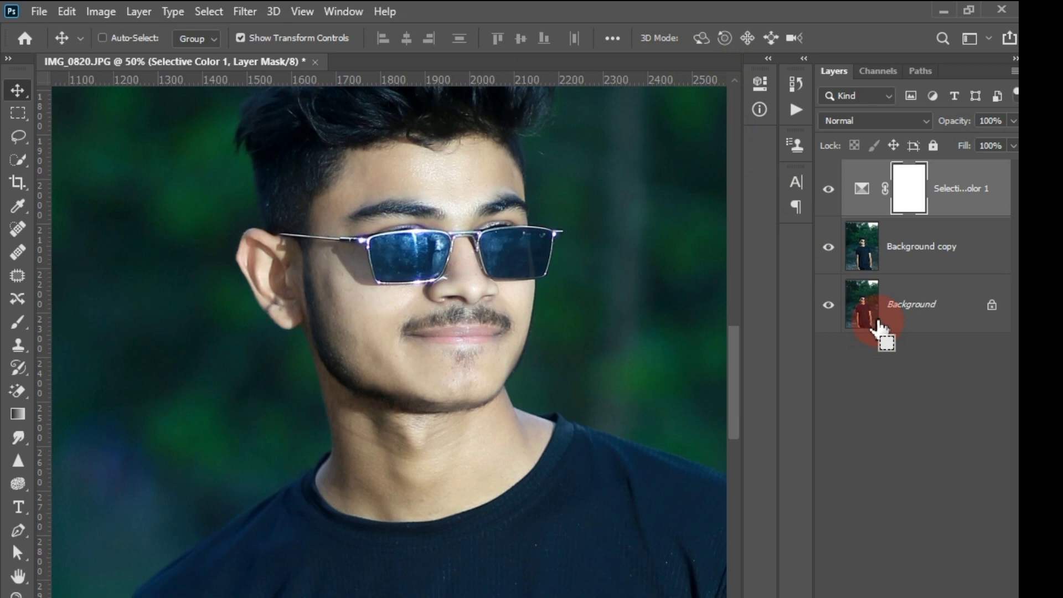
# Merge the Selective Color adjustment layer with Background copy into one layer
pyautogui.hotkey('ctrl', '0')
pyautogui.click(942, 191)
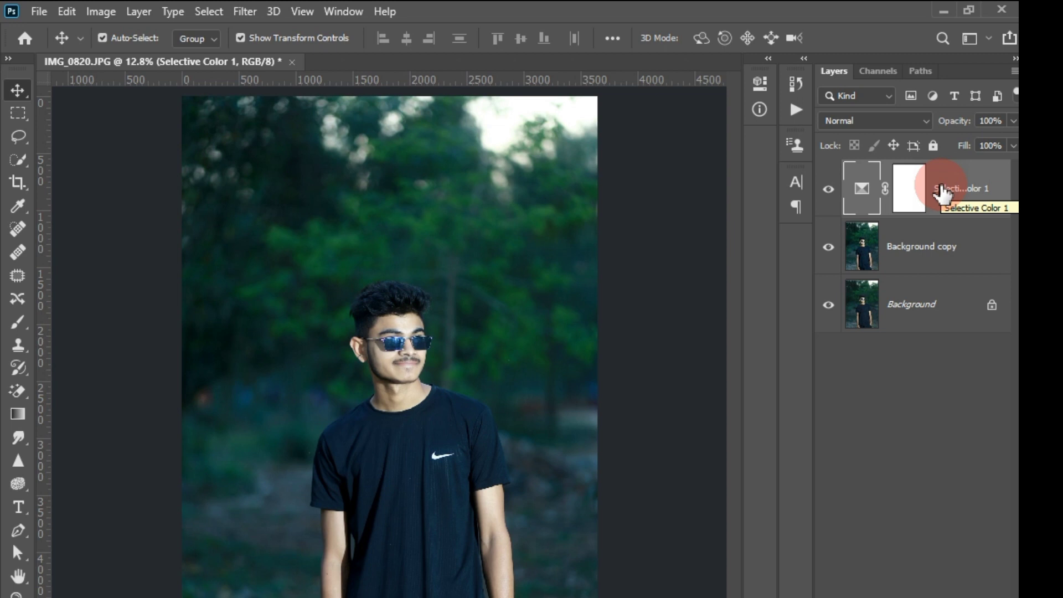
pyautogui.click(941, 186)
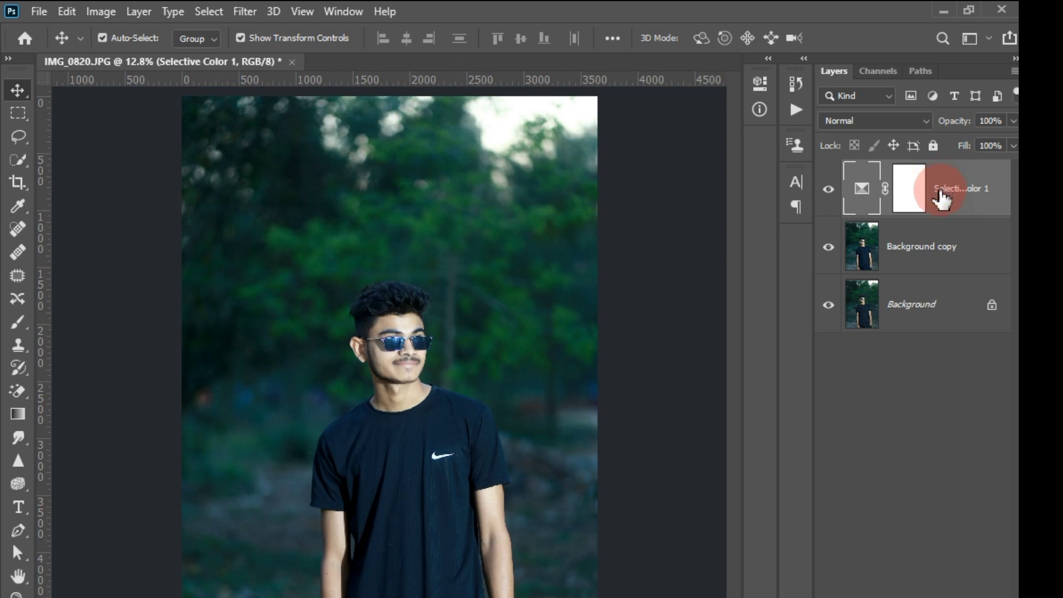
pyautogui.keyDown('ctrl'); pyautogui.click(943, 250); pyautogui.keyUp('ctrl')
pyautogui.rightClick(946, 251)
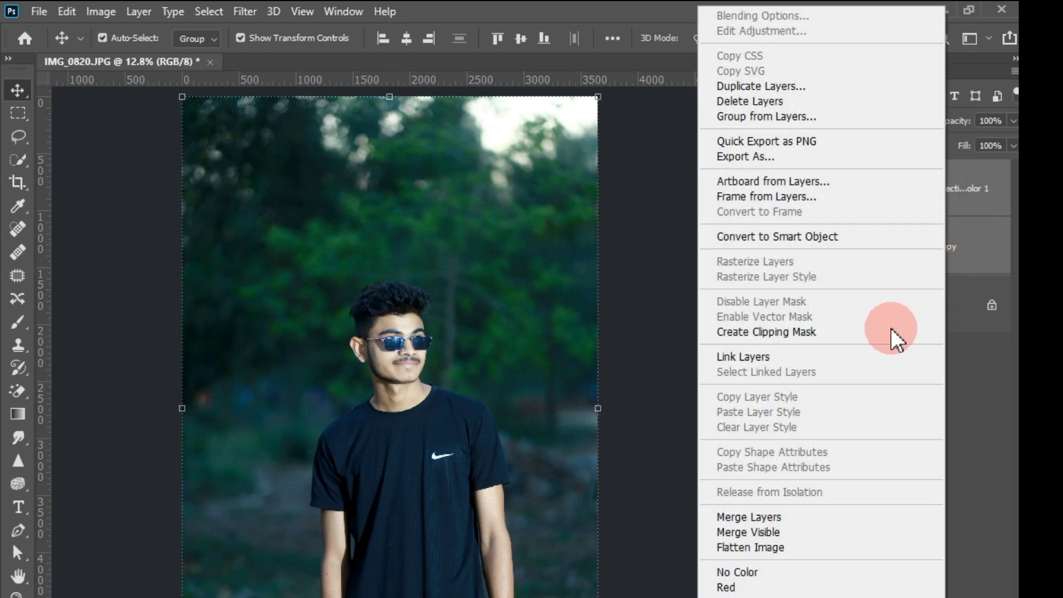
pyautogui.click(814, 517)
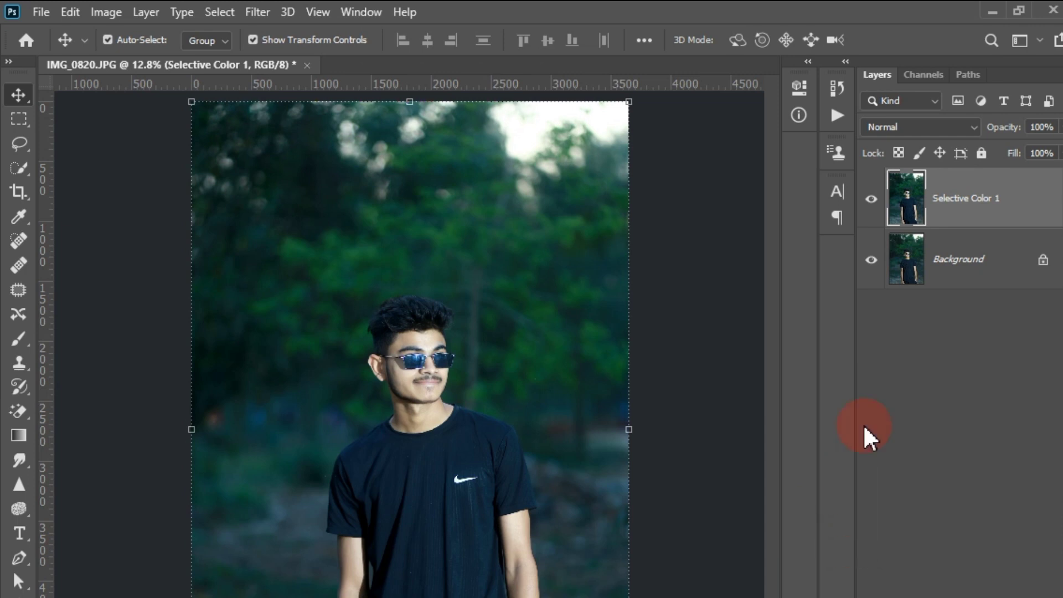
# Compare the merged layer with the original photo by toggling its visibility, and examine the face up close
pyautogui.click(871, 199)
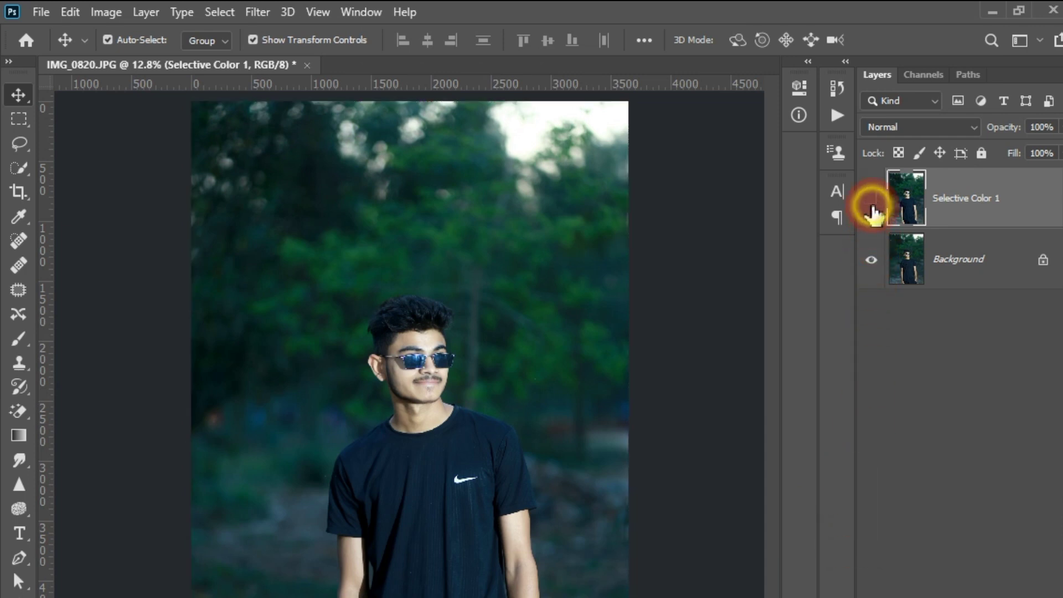
pyautogui.click(871, 199)
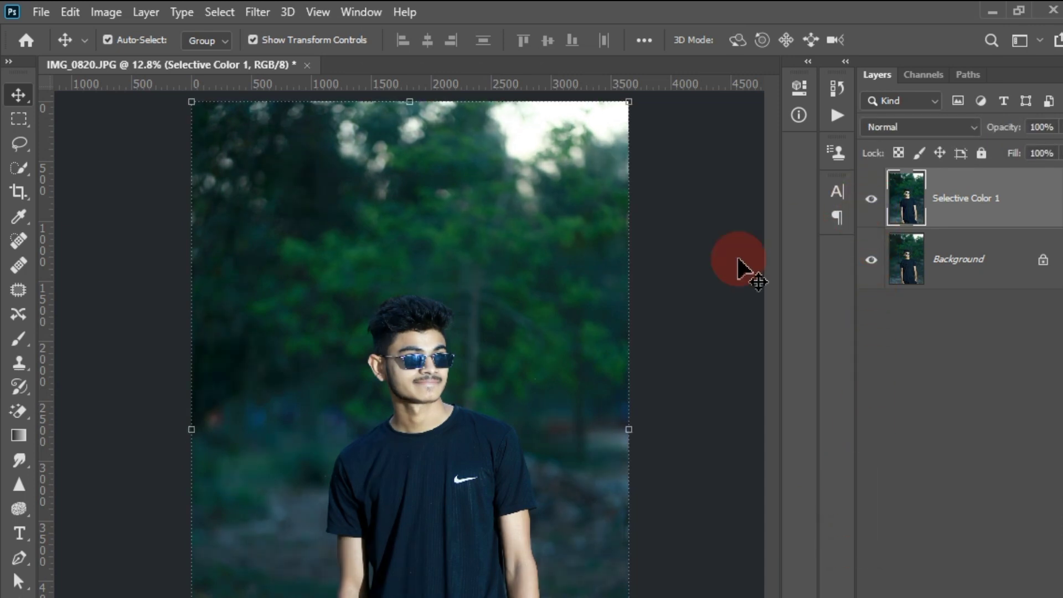
pyautogui.press('ctrl')
pyautogui.hotkey('ctrl', '+')
pyautogui.hotkey('ctrl', '+')
pyautogui.hotkey('ctrl', '+')
pyautogui.hotkey('ctrl', '+')
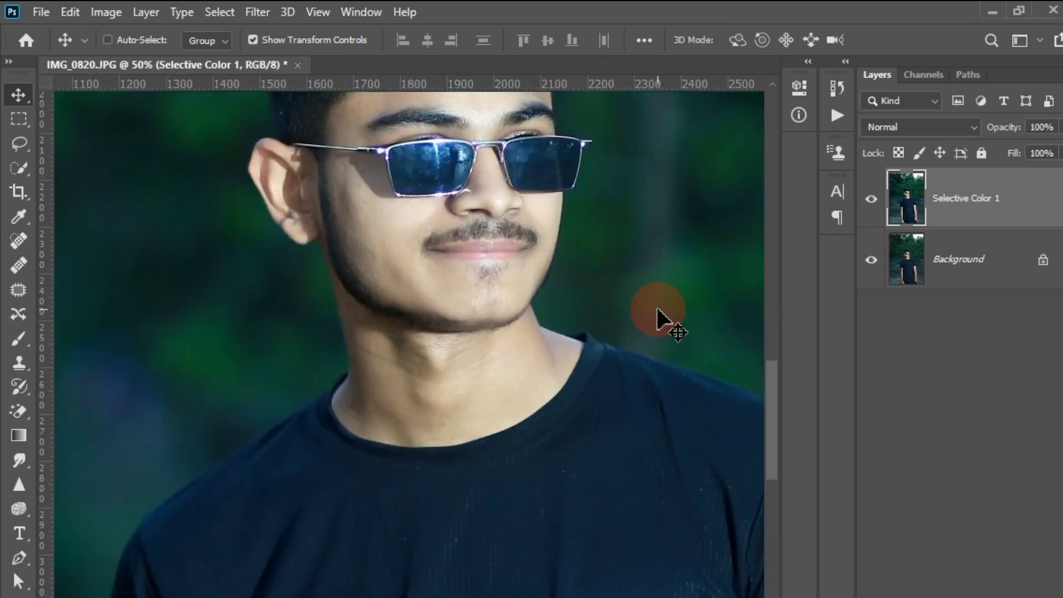
pyautogui.moveTo(631, 260); pyautogui.dragTo(651, 335)
pyautogui.hotkey('ctrl', '+')
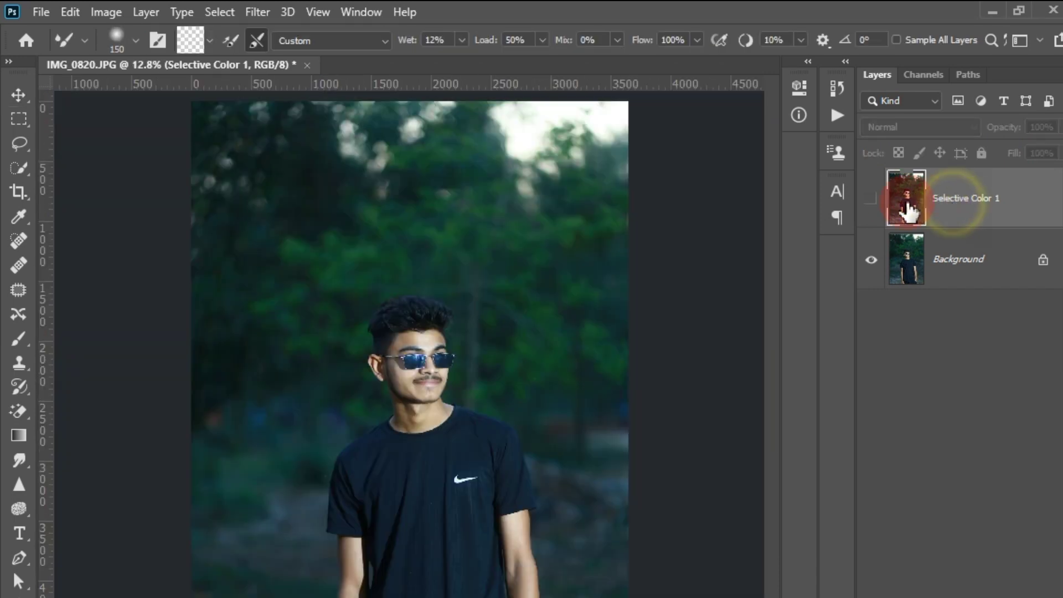
pyautogui.click(872, 199)
pyautogui.click(872, 200)
# Start the Camera Raw Filter on the merged layer and set Temperature to -7 and Tint to +8
pyautogui.click(258, 12)
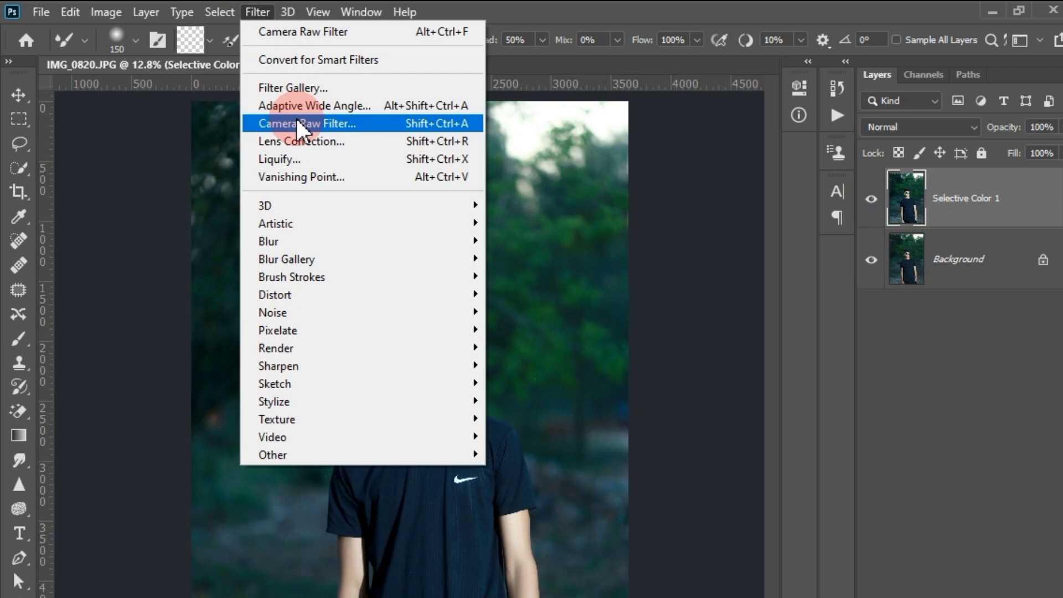
pyautogui.click(299, 123)
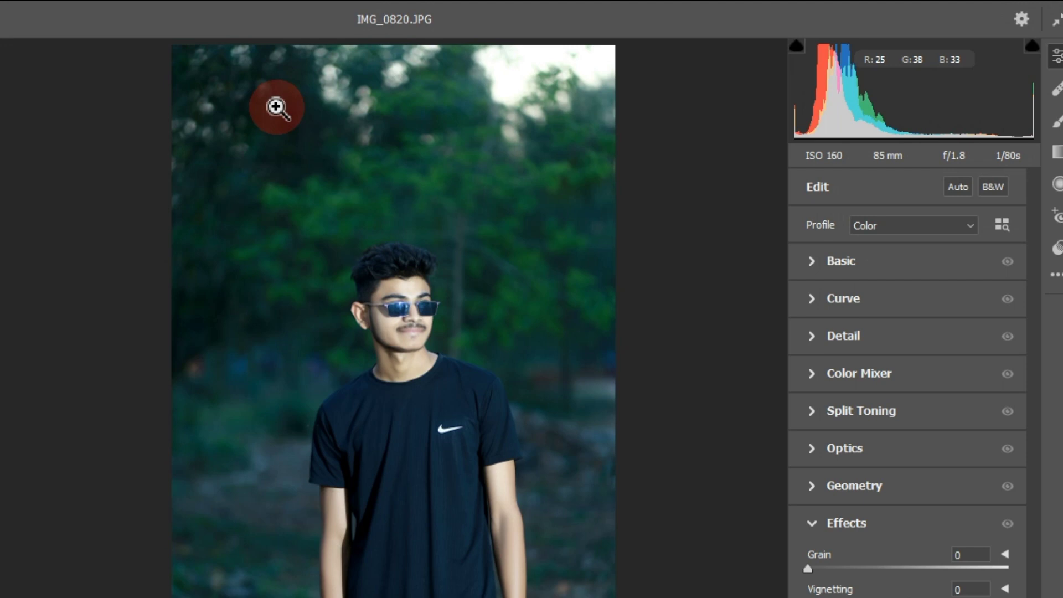
pyautogui.click(864, 270)
pyautogui.click(889, 331)
pyautogui.click(899, 333)
pyautogui.moveTo(912, 362)
pyautogui.mouseDown()
pyautogui.moveTo(935, 363)
pyautogui.moveTo(922, 362)
pyautogui.mouseUp()
pyautogui.click(837, 262)
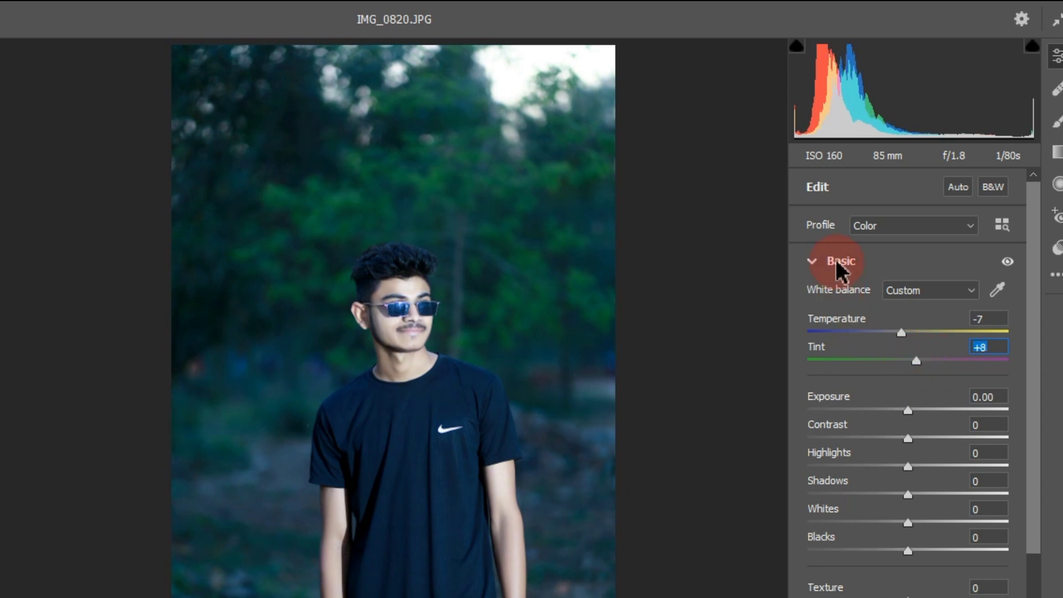
# Add a midpoint to the Camera Raw point curve at input 126, output 128
pyautogui.click(849, 300)
pyautogui.click(876, 333)
pyautogui.click(906, 454)
pyautogui.click(869, 289)
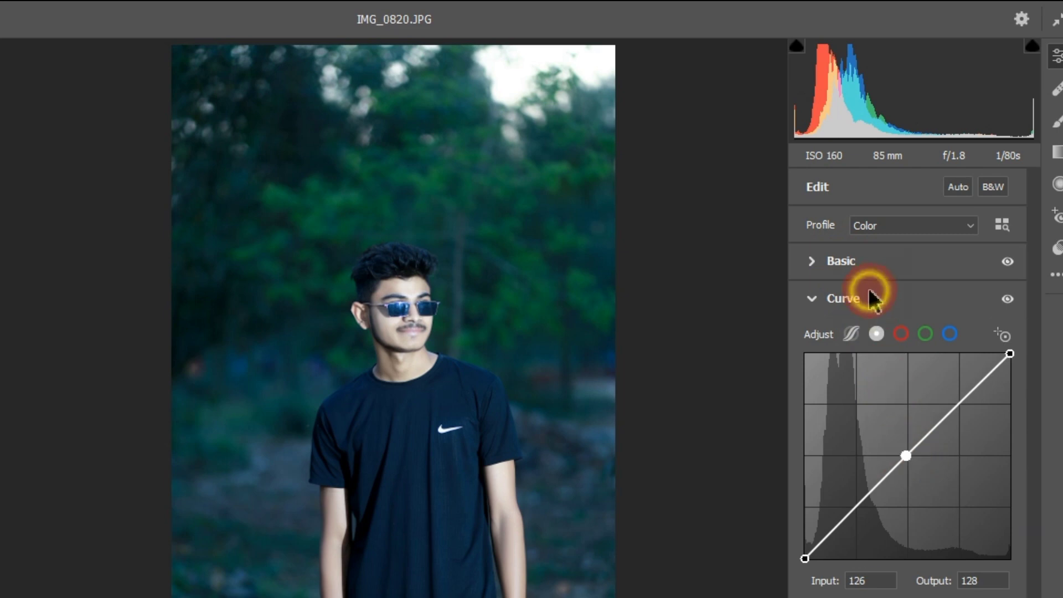
# Shift the Color Mixer hues to Yellows -100, Greens -100 and Aquas -76
pyautogui.click(880, 378)
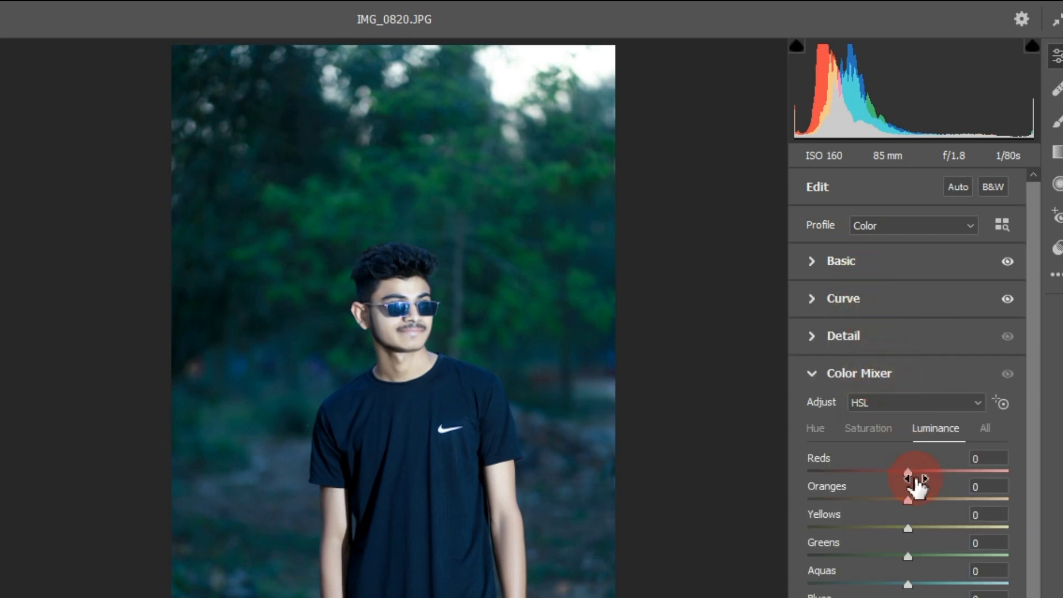
pyautogui.click(866, 438)
pyautogui.click(819, 439)
pyautogui.scroll(-2, 897, 501)
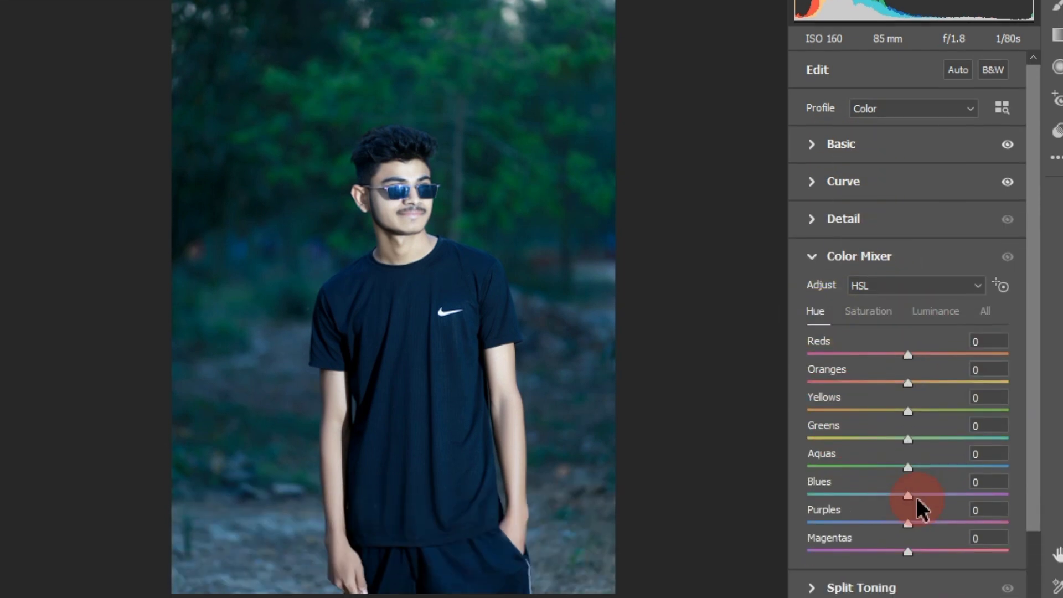
pyautogui.click(881, 449)
pyautogui.moveTo(868, 432); pyautogui.dragTo(847, 454)
pyautogui.moveTo(829, 400); pyautogui.dragTo(795, 415)
pyautogui.moveTo(825, 457); pyautogui.dragTo(851, 419)
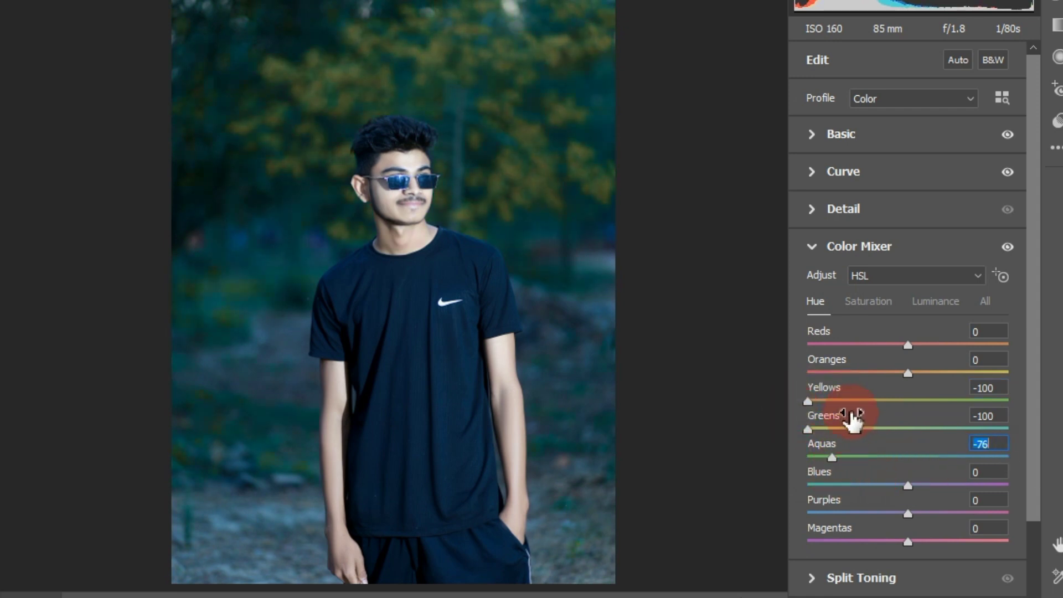
# Set the Color Mixer saturation to Yellows +94, Greens +100, Aquas +35 and Blues +20
pyautogui.click(852, 303)
pyautogui.moveTo(869, 465); pyautogui.dragTo(806, 470)
pyautogui.moveTo(978, 474); pyautogui.dragTo(941, 462)
pyautogui.moveTo(908, 401); pyautogui.dragTo(1006, 415)
pyautogui.moveTo(869, 434); pyautogui.dragTo(1020, 431)
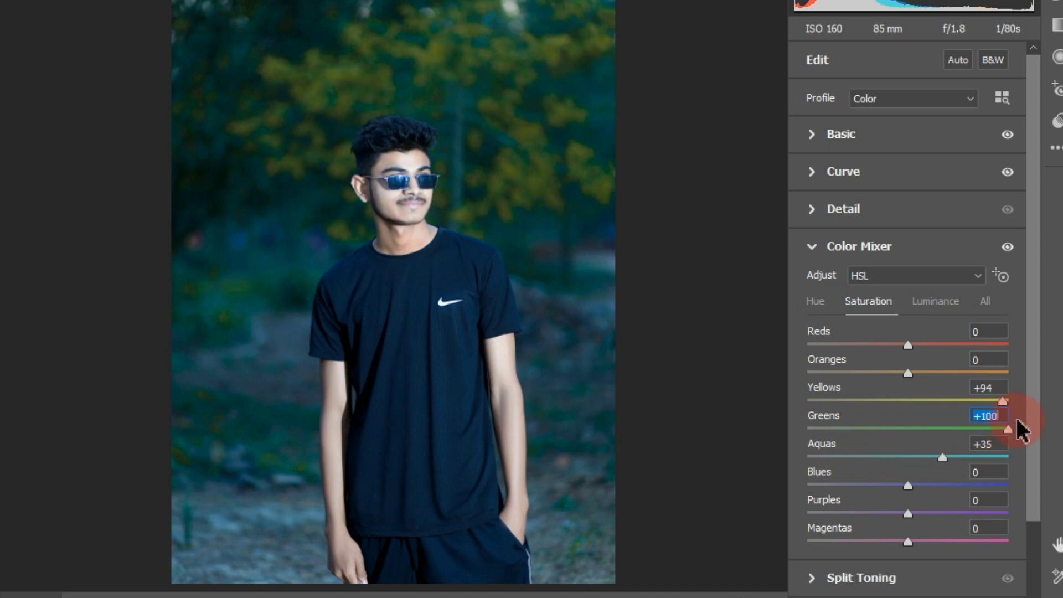
pyautogui.click(840, 247)
pyautogui.click(841, 246)
pyautogui.moveTo(930, 484)
pyautogui.mouseDown()
pyautogui.moveTo(1030, 492)
pyautogui.moveTo(978, 503)
pyautogui.moveTo(828, 491)
pyautogui.moveTo(930, 494)
pyautogui.mouseUp()
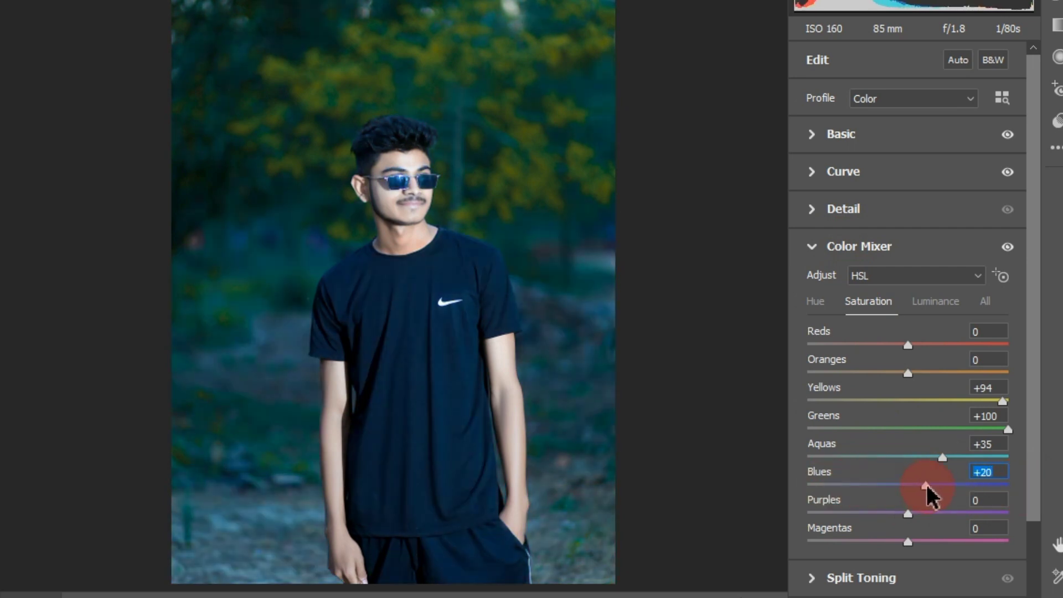
# Add a slight dark vignette to the photo in the Camera Raw effects
pyautogui.click(855, 251)
pyautogui.click(865, 396)
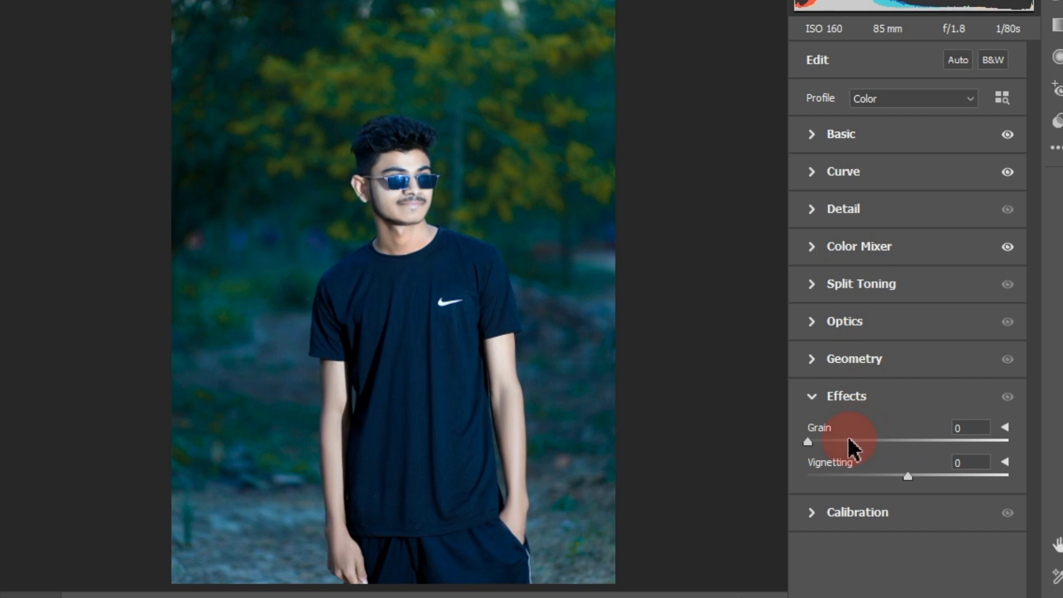
pyautogui.moveTo(881, 475); pyautogui.dragTo(889, 473)
pyautogui.click(830, 396)
# Tint the highlights with Split Toning, using Hue 209 and Saturation 2
pyautogui.click(853, 359)
pyautogui.click(856, 322)
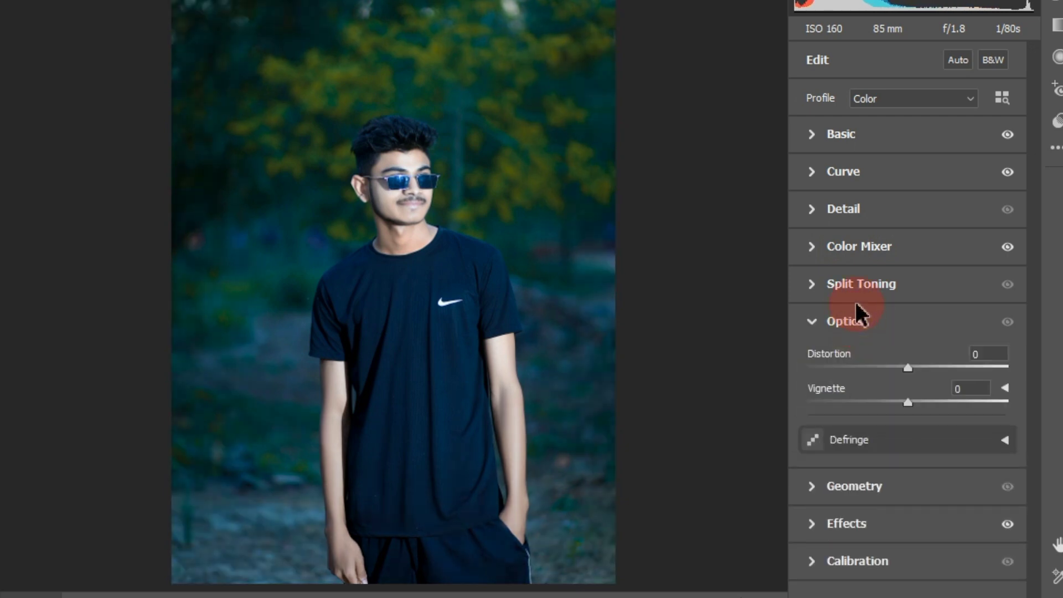
pyautogui.click(860, 285)
pyautogui.click(851, 344)
pyautogui.click(821, 375)
pyautogui.moveTo(851, 345); pyautogui.dragTo(924, 357)
pyautogui.moveTo(821, 375); pyautogui.dragTo(812, 388)
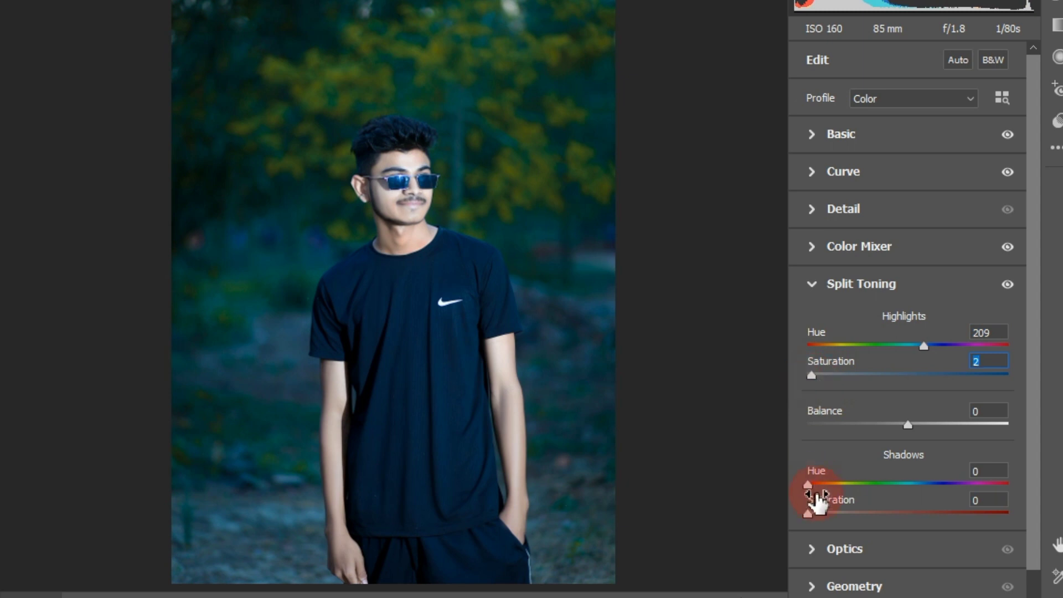
# Retint the Split Toning highlights with Hue 35 and Saturation 4, leaving the shadows untinted
pyautogui.moveTo(814, 515)
pyautogui.mouseDown()
pyautogui.moveTo(801, 516)
pyautogui.moveTo(811, 493)
pyautogui.moveTo(966, 496)
pyautogui.moveTo(980, 482)
pyautogui.moveTo(788, 491)
pyautogui.moveTo(796, 513)
pyautogui.mouseUp()
pyautogui.moveTo(817, 376)
pyautogui.mouseDown()
pyautogui.moveTo(787, 382)
pyautogui.moveTo(817, 393)
pyautogui.mouseUp()
pyautogui.moveTo(905, 345); pyautogui.dragTo(837, 351)
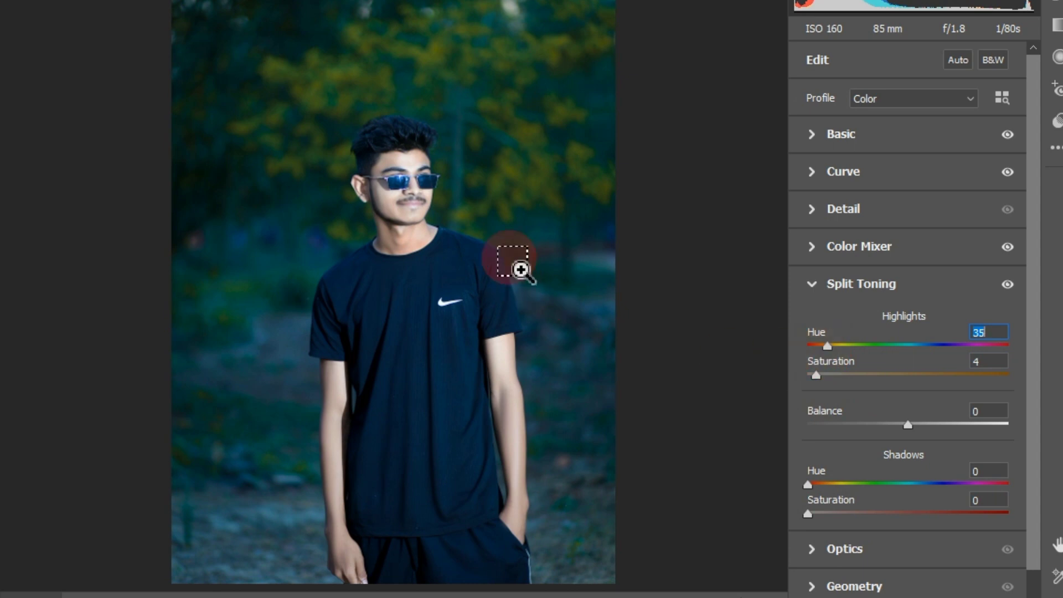
# Set the Detail adjustments to Sharpening 20 and Color Noise Reduction 13, checking them on the face
pyautogui.scroll(3, 508, 255)
pyautogui.moveTo(451, 111); pyautogui.dragTo(463, 184)
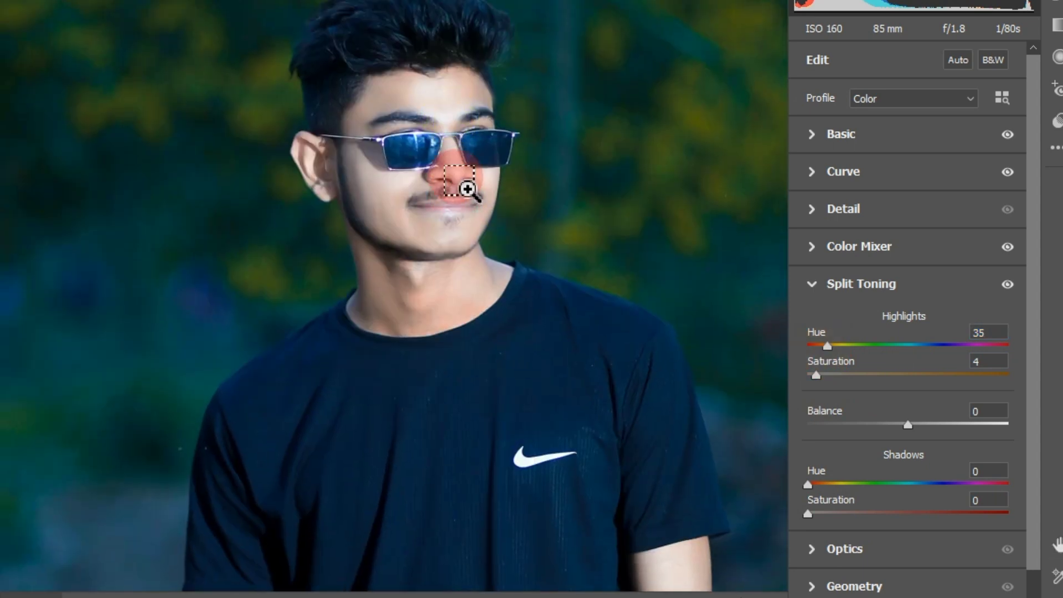
pyautogui.scroll(1, 459, 179)
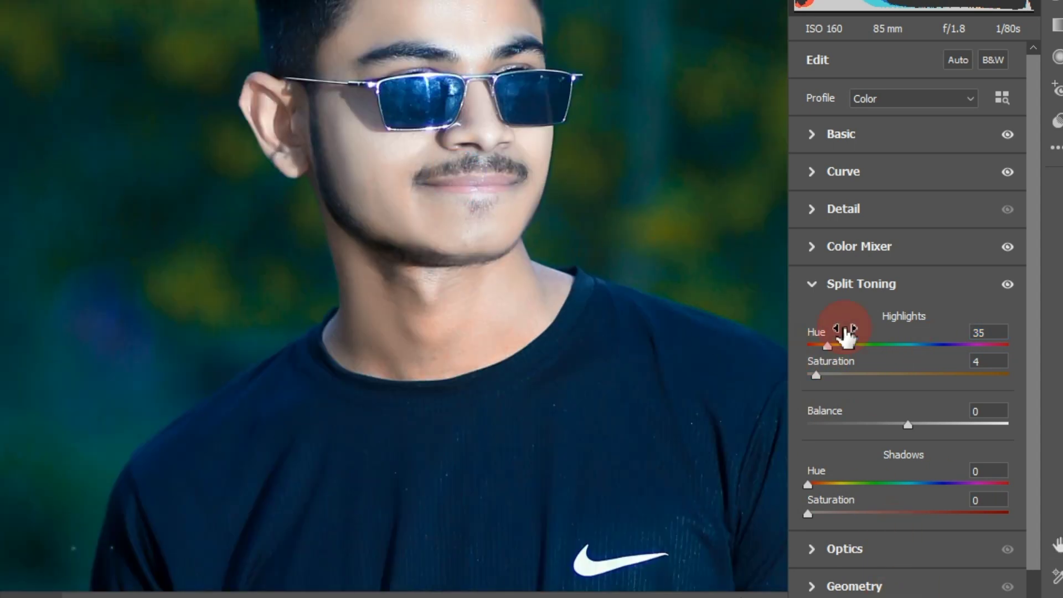
pyautogui.click(814, 284)
pyautogui.click(852, 209)
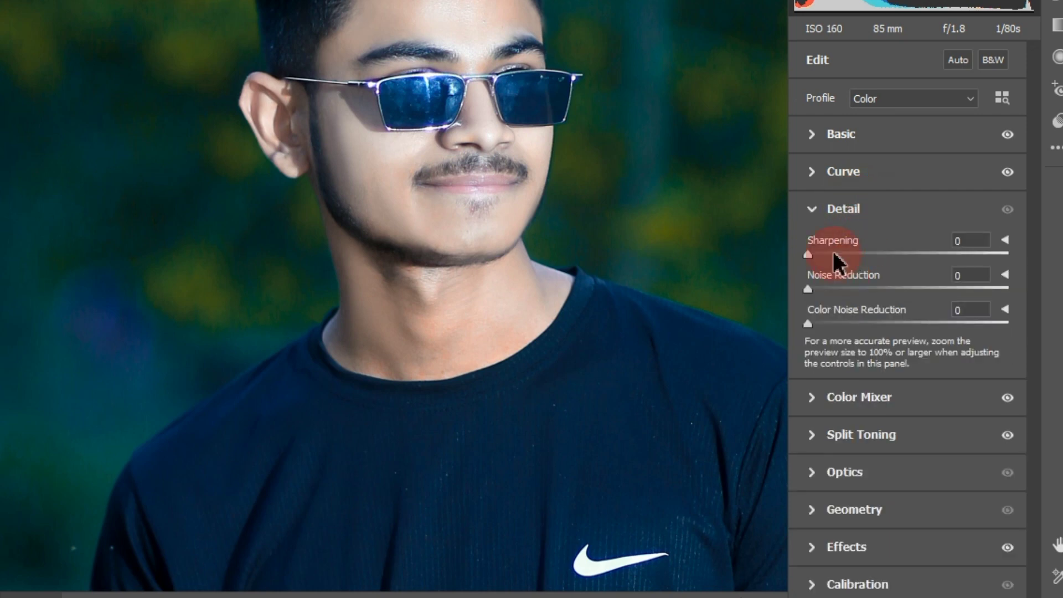
pyautogui.click(833, 253)
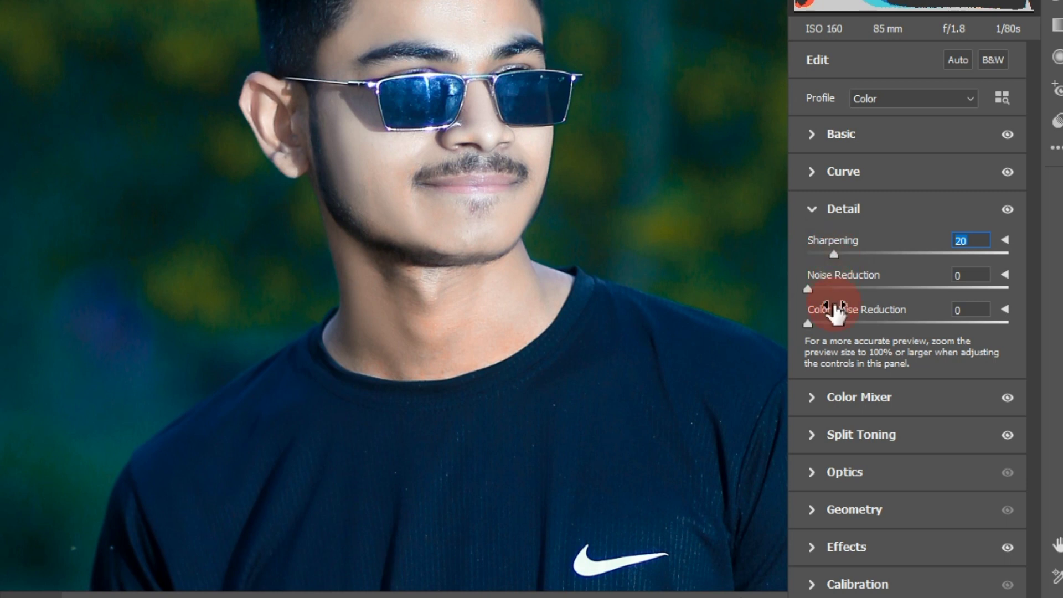
pyautogui.click(833, 323)
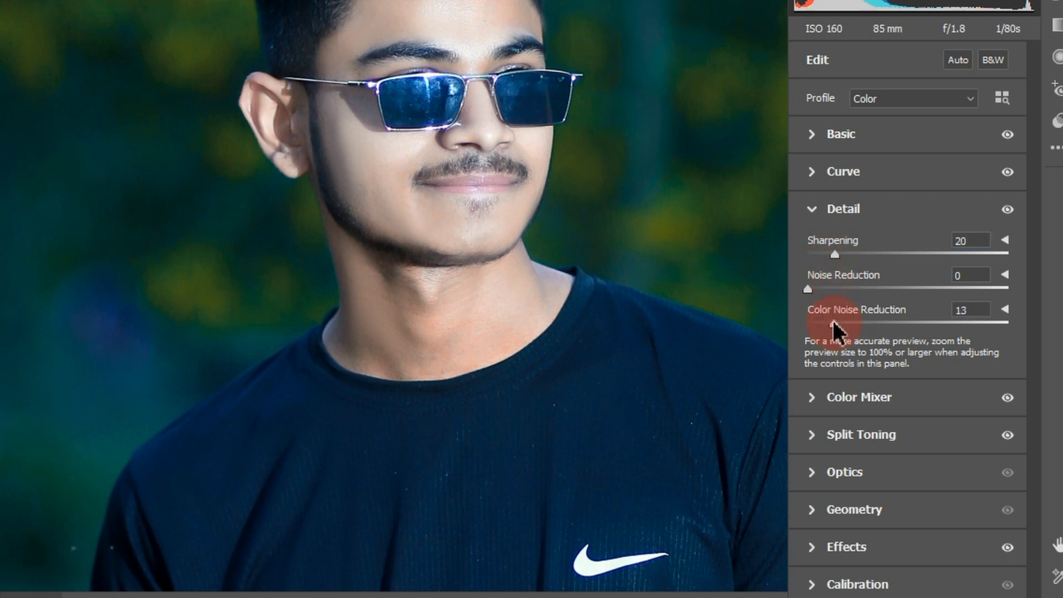
# Try Noise Reduction on the face, reset it to 0, and apply the Camera Raw Filter
pyautogui.hotkey('ctrl', '+')
pyautogui.moveTo(493, 142); pyautogui.dragTo(474, 266)
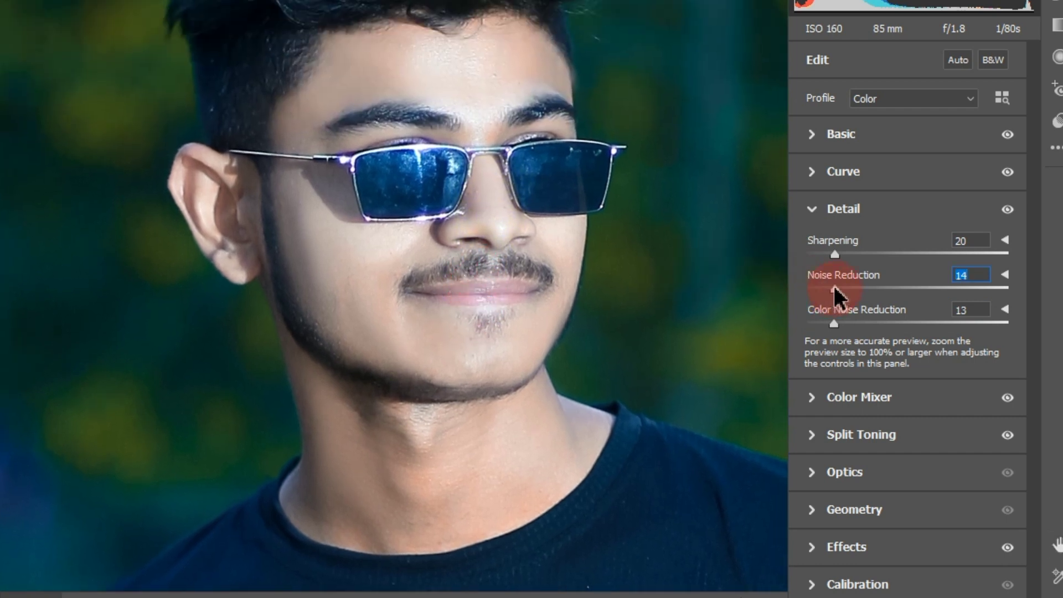
pyautogui.moveTo(834, 285); pyautogui.dragTo(789, 294)
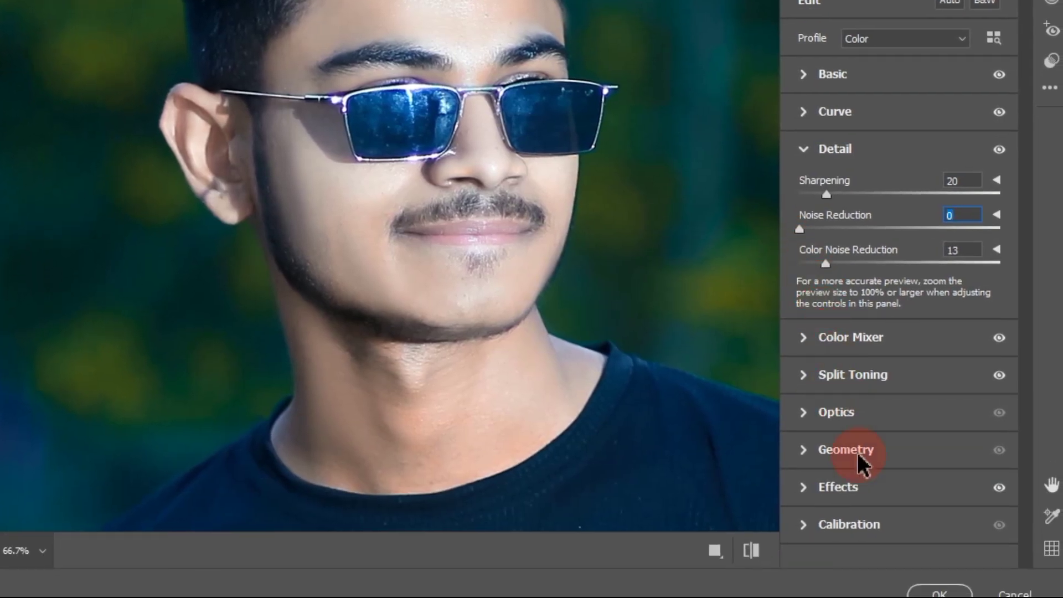
pyautogui.click(940, 592)
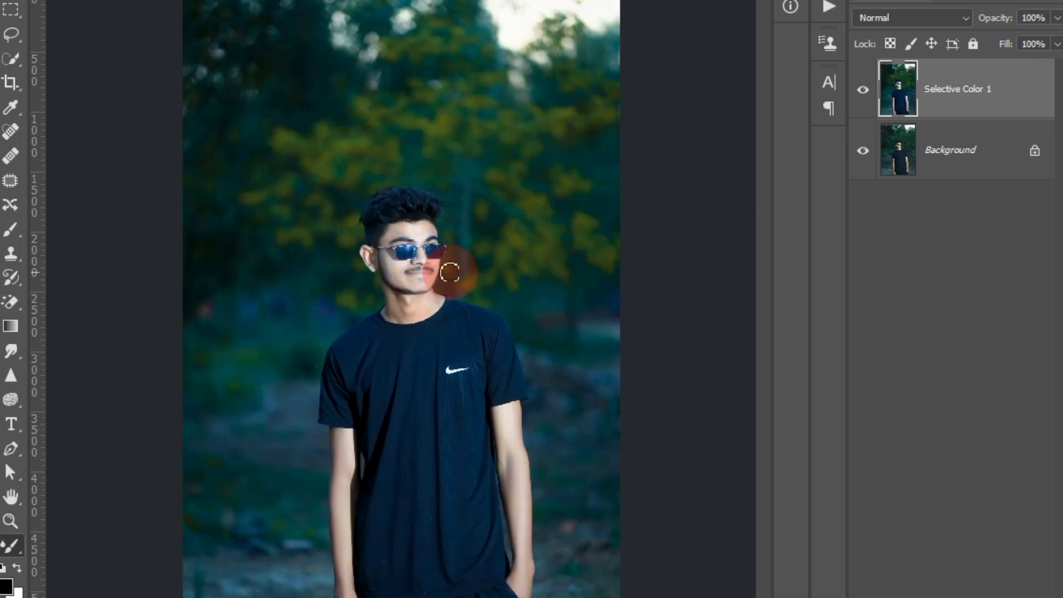
# Compare the photo before and after grading by toggling the visibility of the Selective Color 1 layer
pyautogui.click(861, 91)
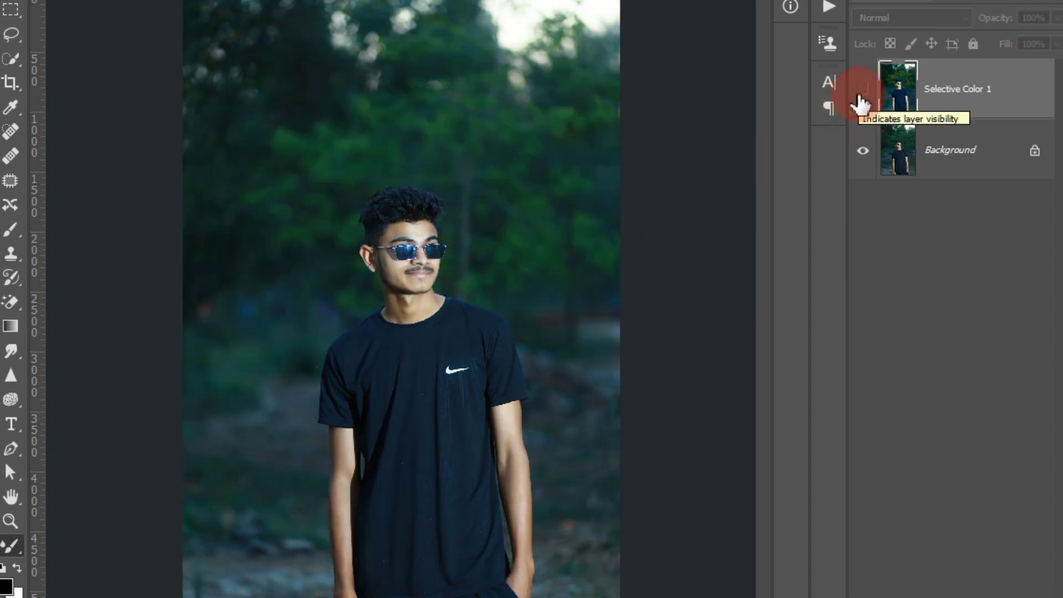
pyautogui.click(861, 93)
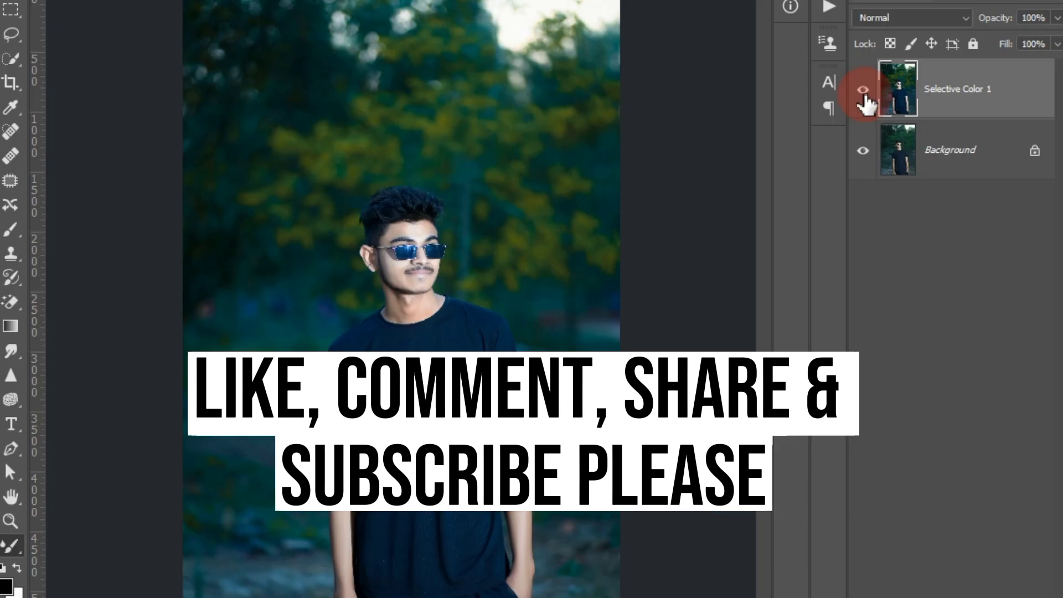
pyautogui.click(864, 96)
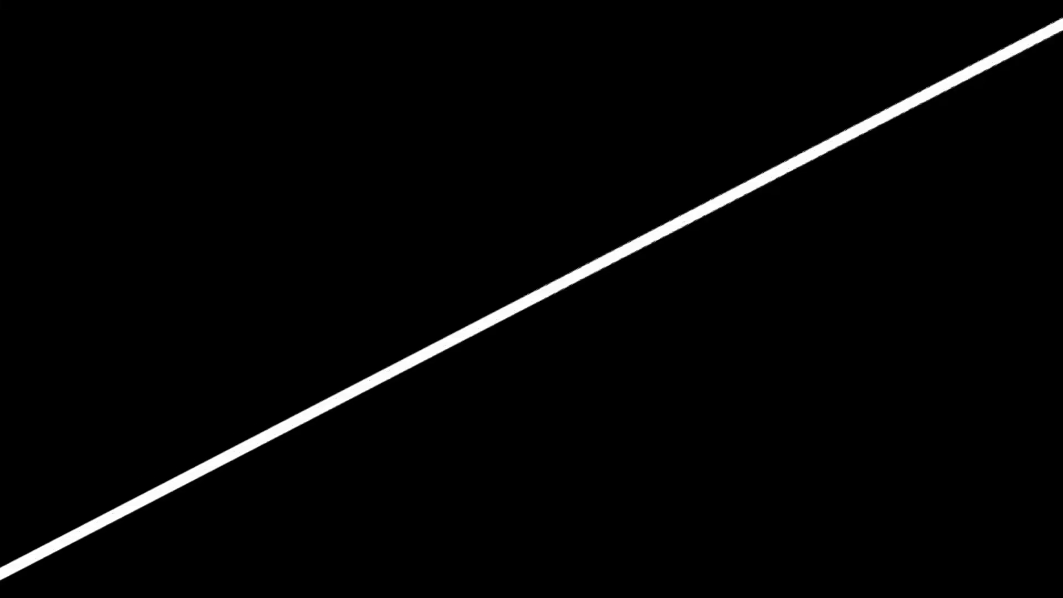